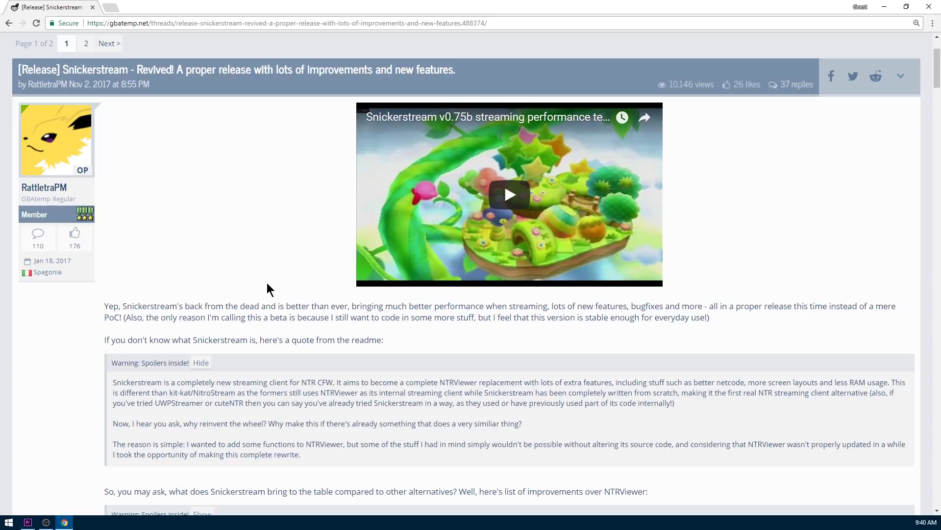
# Step: Read the readme quote in the forum thread describing Snickerstream's extra features and how it differs from NTRViewer-based clients
pyautogui.scroll(-2, 289, 346)
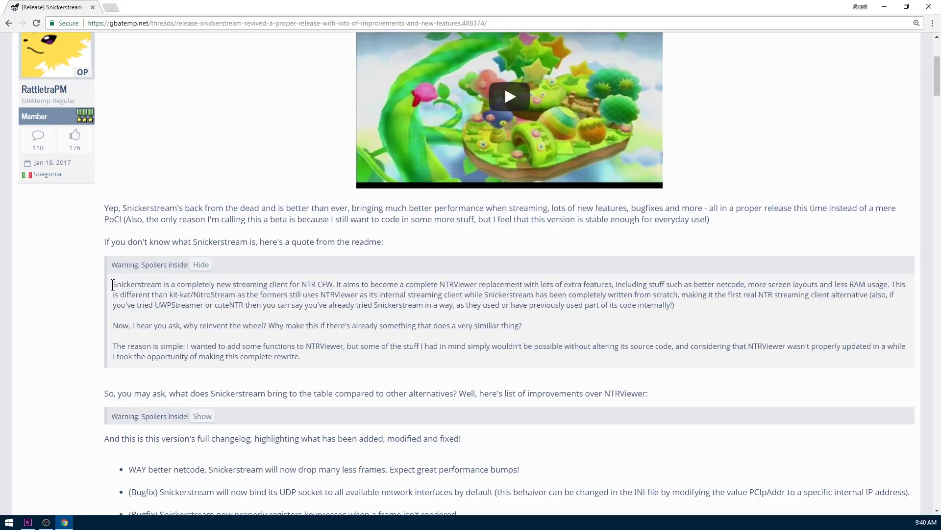
pyautogui.moveTo(113, 284); pyautogui.dragTo(611, 285)
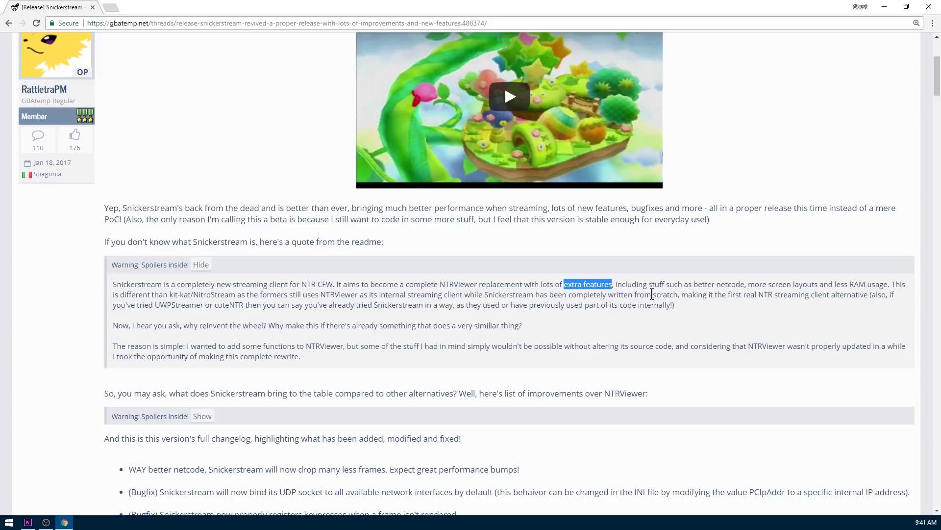
pyautogui.moveTo(694, 283); pyautogui.dragTo(887, 284)
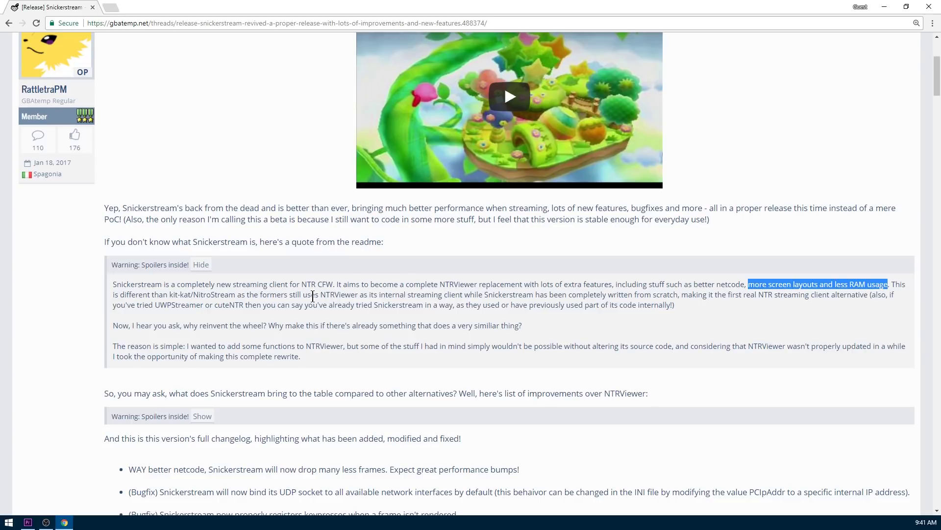
pyautogui.moveTo(321, 294); pyautogui.dragTo(478, 294)
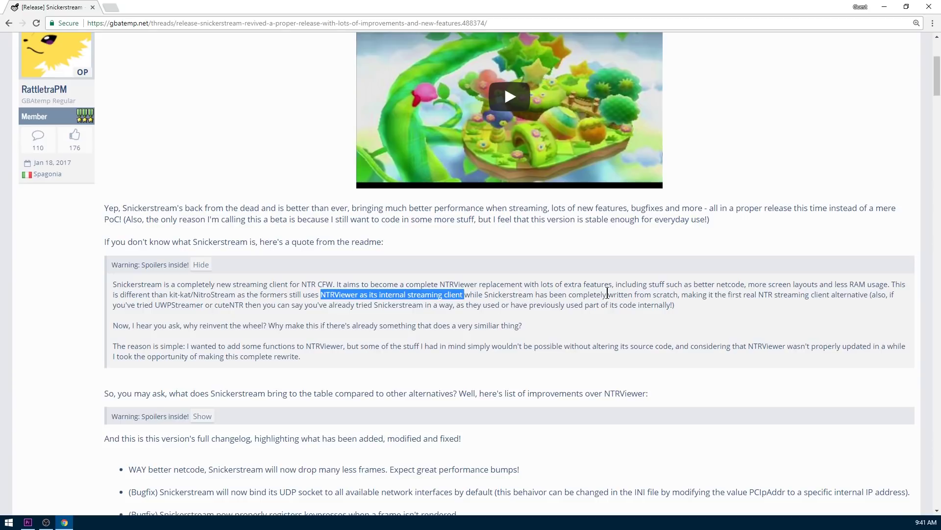
pyautogui.moveTo(608, 294); pyautogui.dragTo(866, 295)
pyautogui.scroll(-3, 145, 186)
pyautogui.click(163, 186)
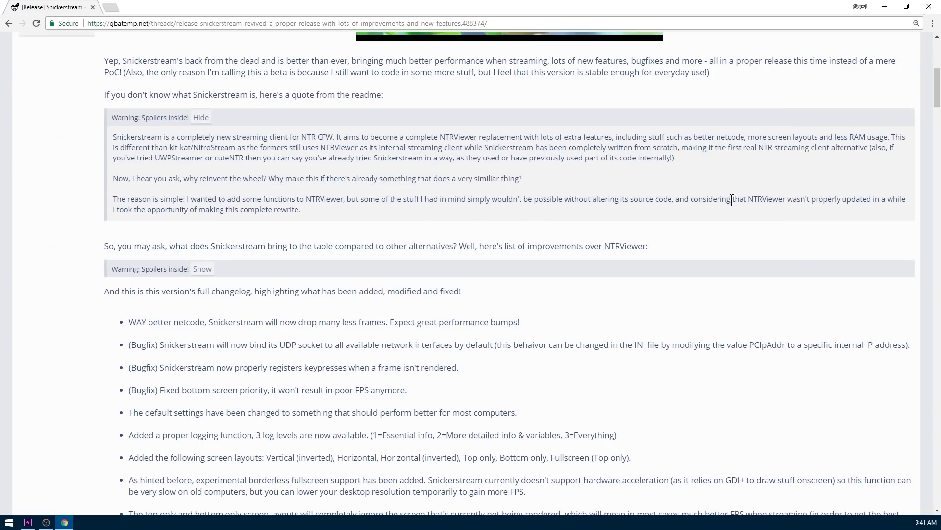
pyautogui.moveTo(753, 199); pyautogui.dragTo(905, 199)
pyautogui.click(534, 216)
# Step: Expand the spoiler listing Snickerstream's improvements over NTRViewer and read through its entries, from screen scaling to low-end computer options
pyautogui.scroll(-2, 414, 199)
pyautogui.click(201, 171)
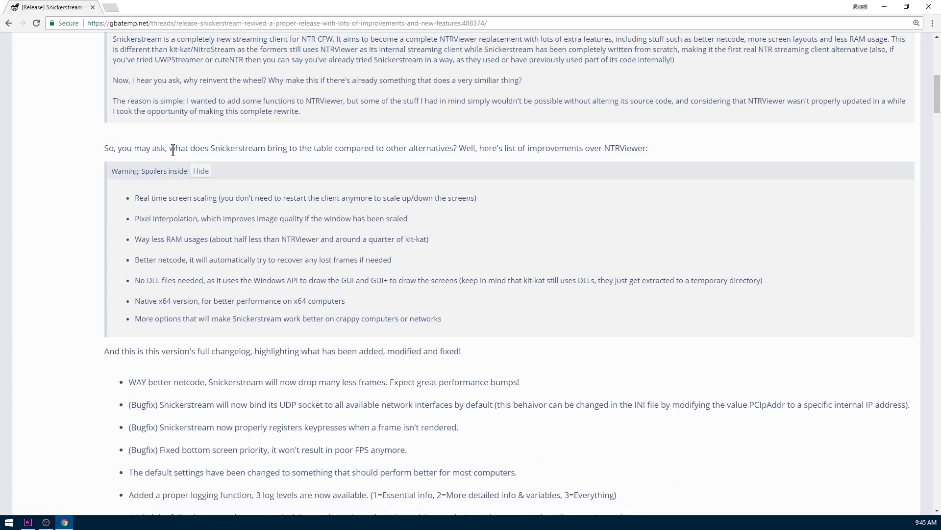
pyautogui.moveTo(169, 149); pyautogui.dragTo(459, 148)
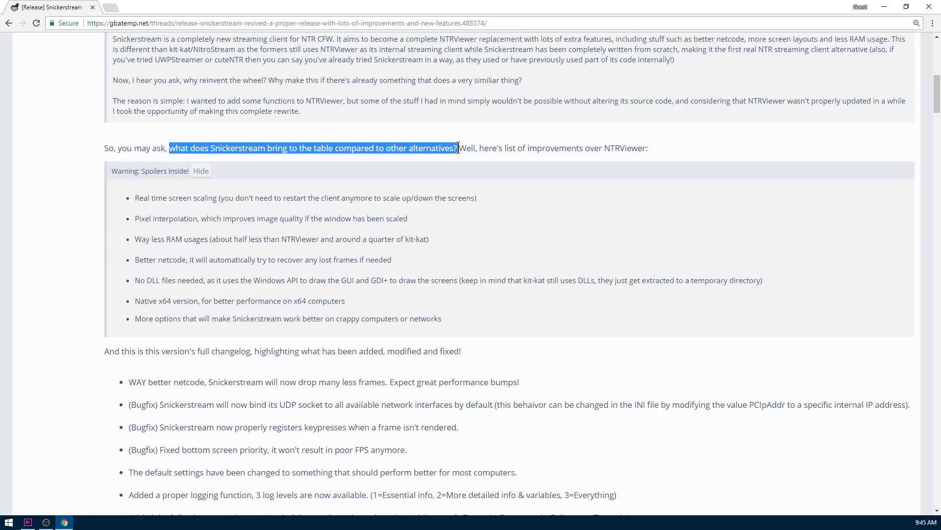
pyautogui.click(381, 198)
pyautogui.moveTo(135, 198); pyautogui.dragTo(236, 198)
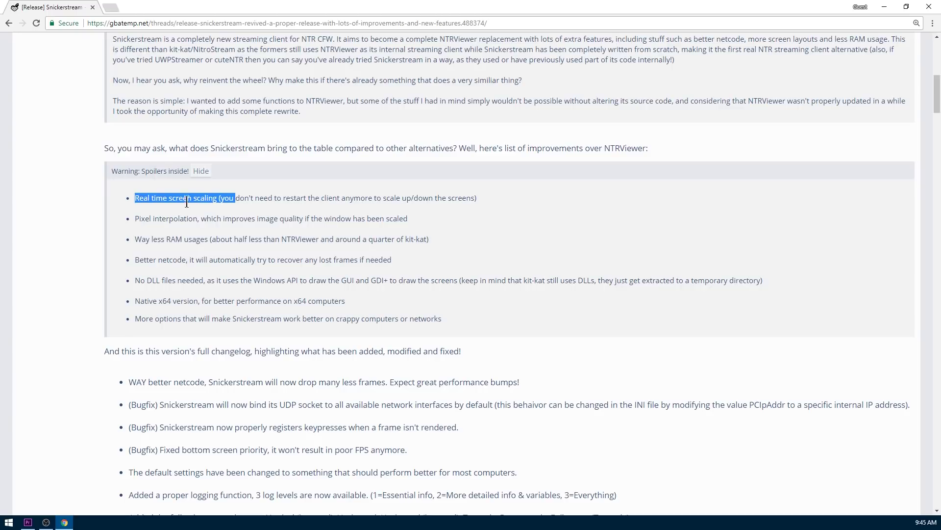
pyautogui.click(136, 219)
pyautogui.moveTo(136, 219); pyautogui.dragTo(338, 217)
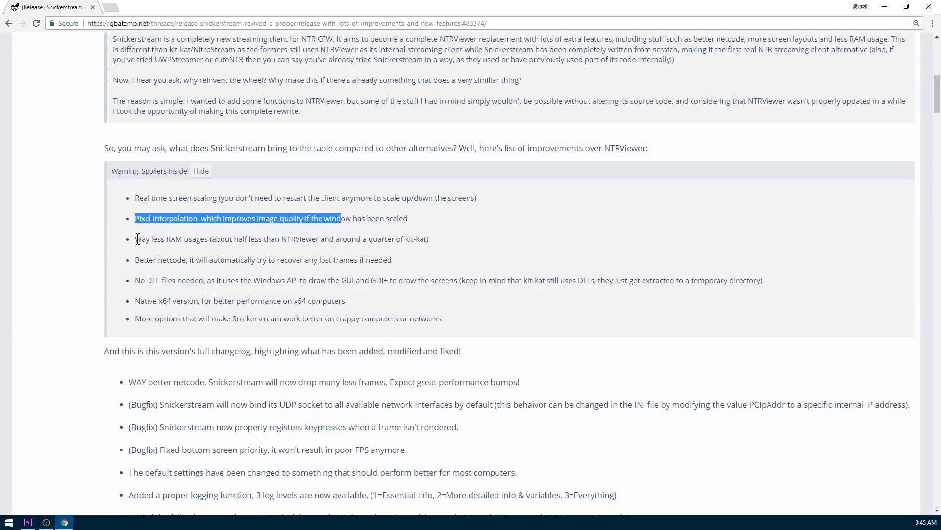
pyautogui.moveTo(136, 239); pyautogui.dragTo(424, 239)
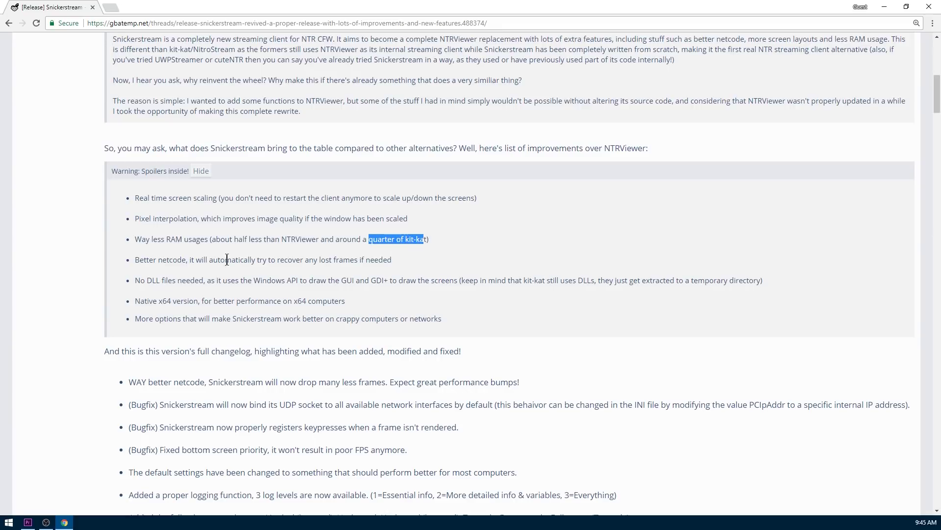
pyautogui.moveTo(277, 260); pyautogui.dragTo(383, 260)
pyautogui.moveTo(159, 301); pyautogui.dragTo(194, 301)
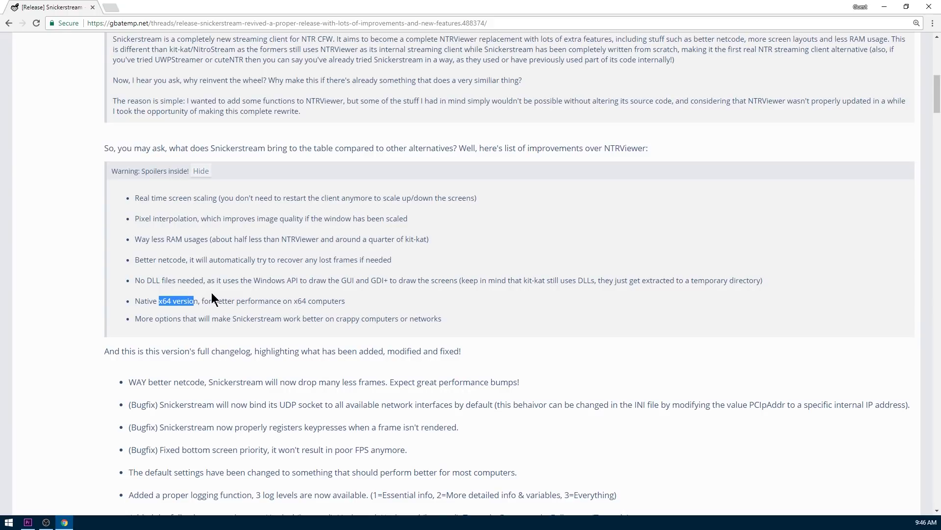
pyautogui.moveTo(134, 318); pyautogui.dragTo(440, 319)
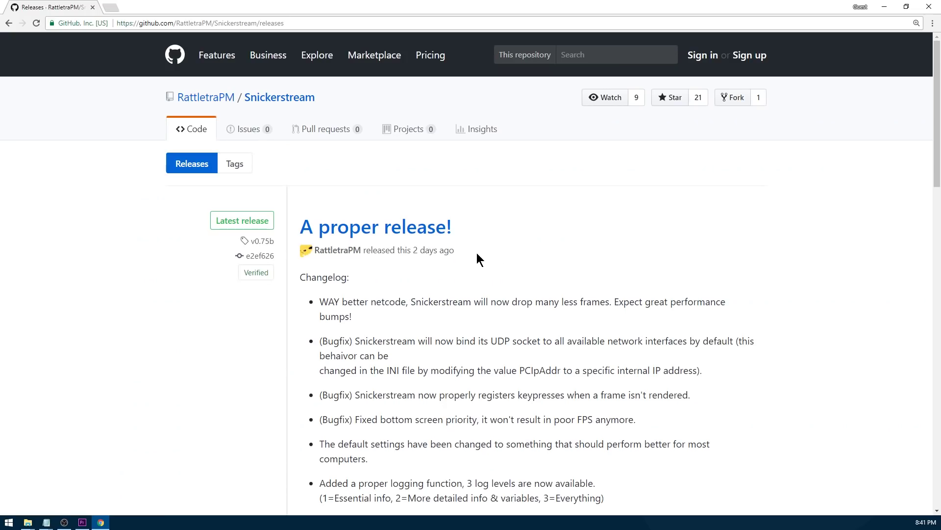
# Step: Download Snickerstream_v0.75b_x64.zip from the latest release on the Snickerstream GitHub releases page
pyautogui.moveTo(413, 254); pyautogui.dragTo(480, 250)
pyautogui.scroll(-7, 476, 253)
pyautogui.scroll(-11, 473, 258)
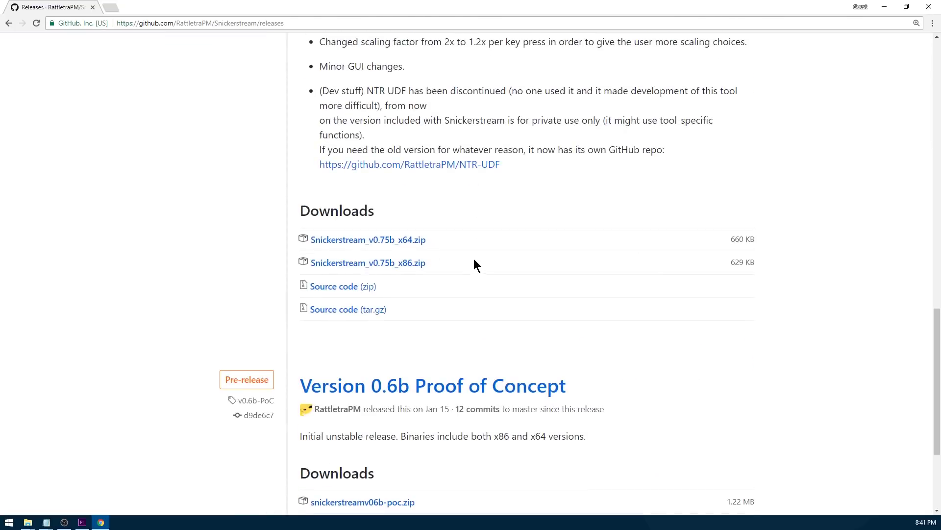
pyautogui.click(408, 245)
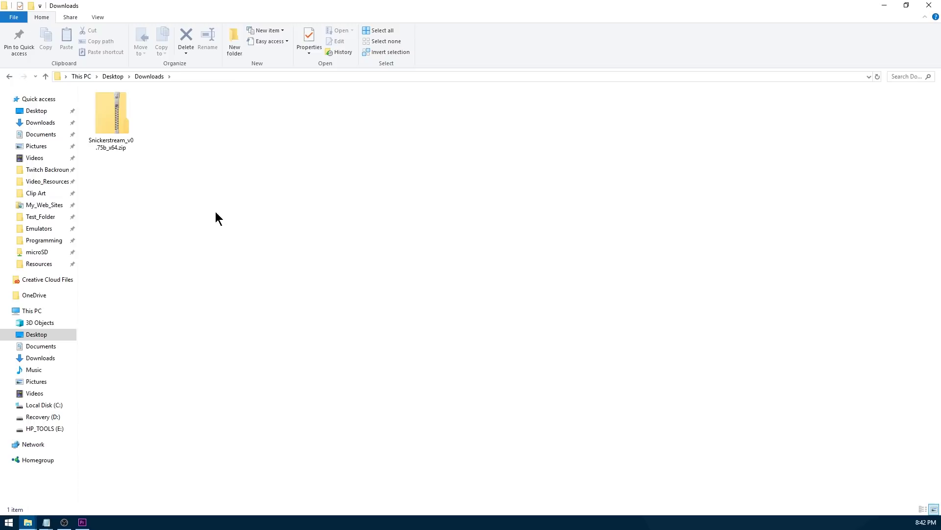
# Step: In File Explorer's Downloads folder, extract Snickerstream_v0.75b_x64.zip into its own folder with 7-Zip and delete the archive
pyautogui.rightClick(123, 129)
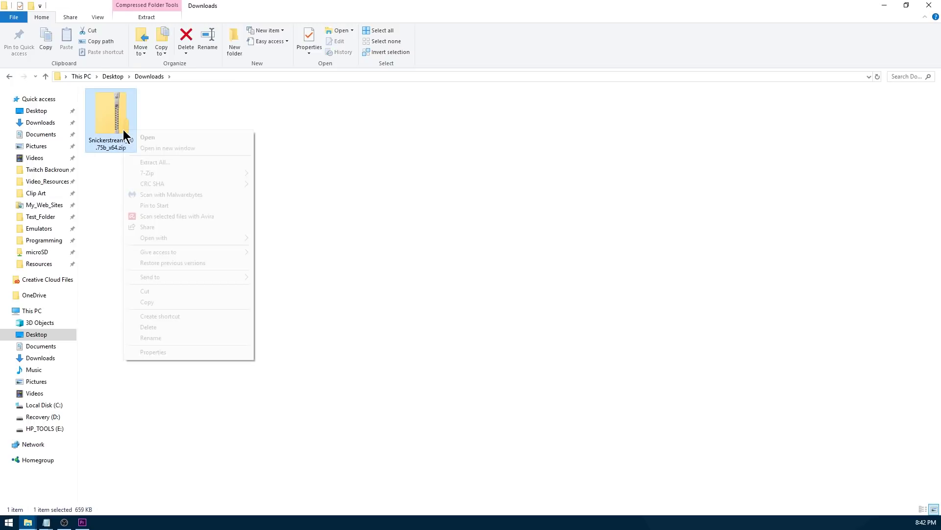
pyautogui.moveTo(228, 175)
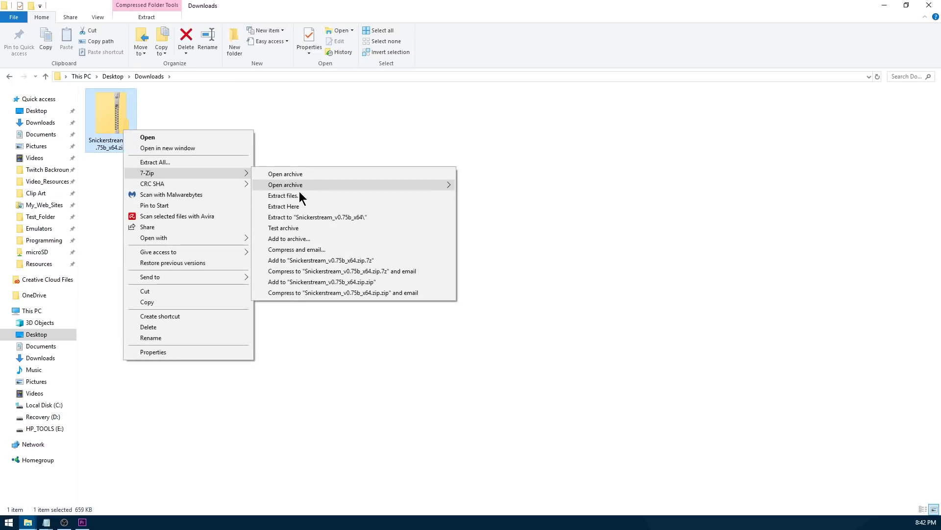
pyautogui.click(296, 218)
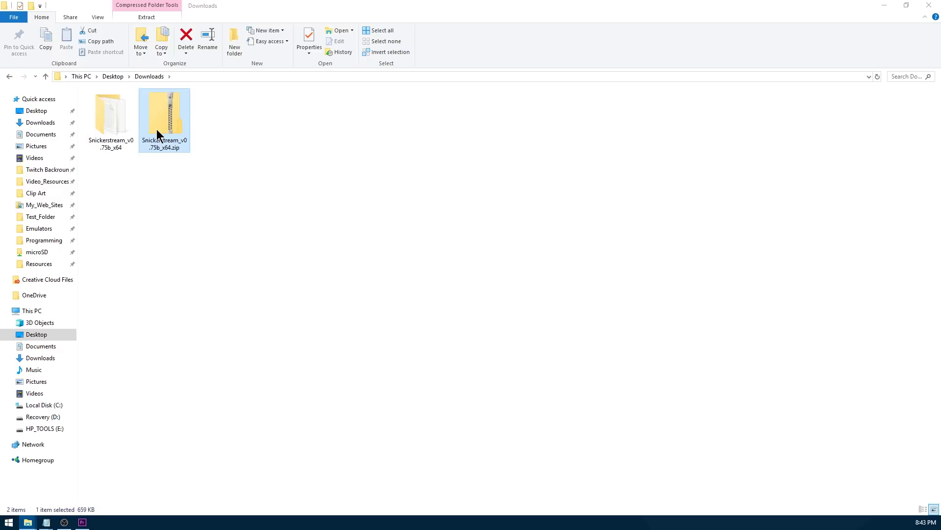
pyautogui.press('Delete')
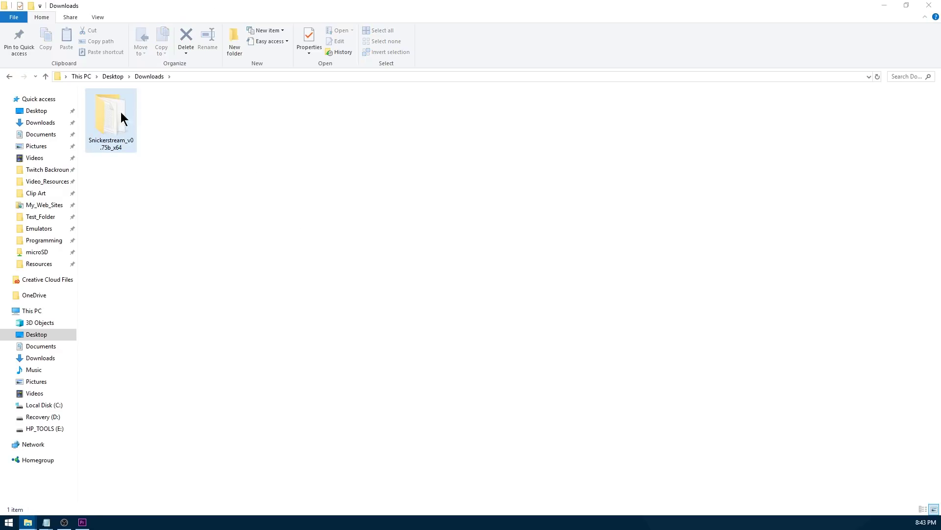
# Step: Open Readme.txt from the extracted Snickerstream_v0.75b_x64 folder and review the keyboard shortcuts for closing, scaling, interpolation and screenshots
pyautogui.doubleClick(112, 128)
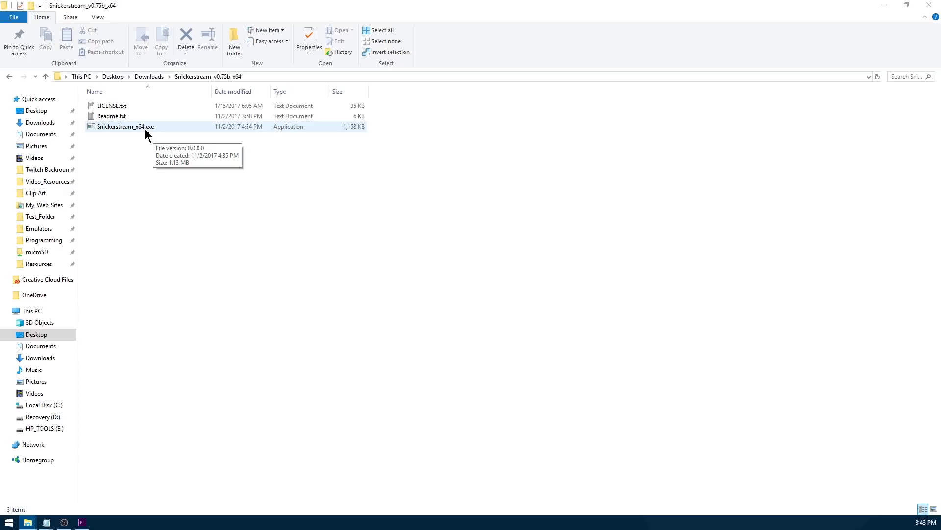
pyautogui.doubleClick(119, 116)
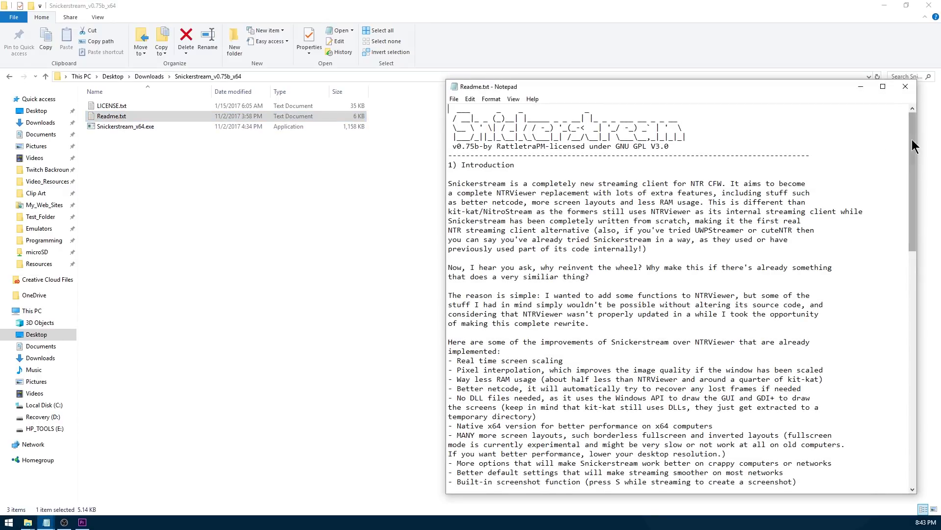
pyautogui.moveTo(913, 143); pyautogui.dragTo(906, 392)
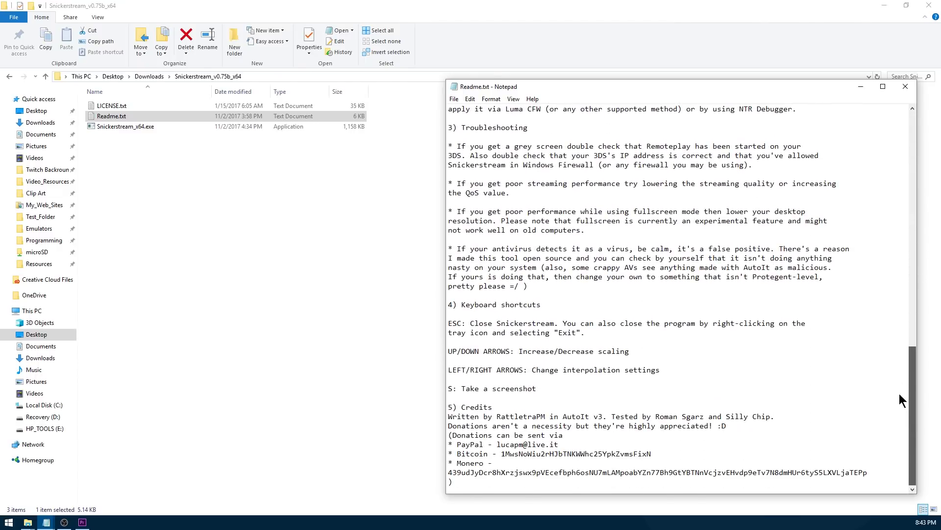
pyautogui.moveTo(446, 304); pyautogui.dragTo(639, 385)
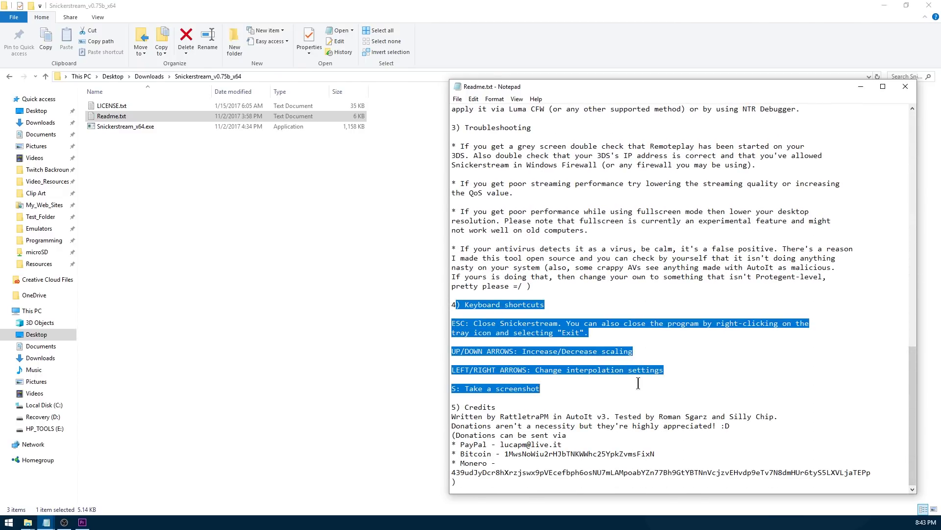
pyautogui.click(587, 332)
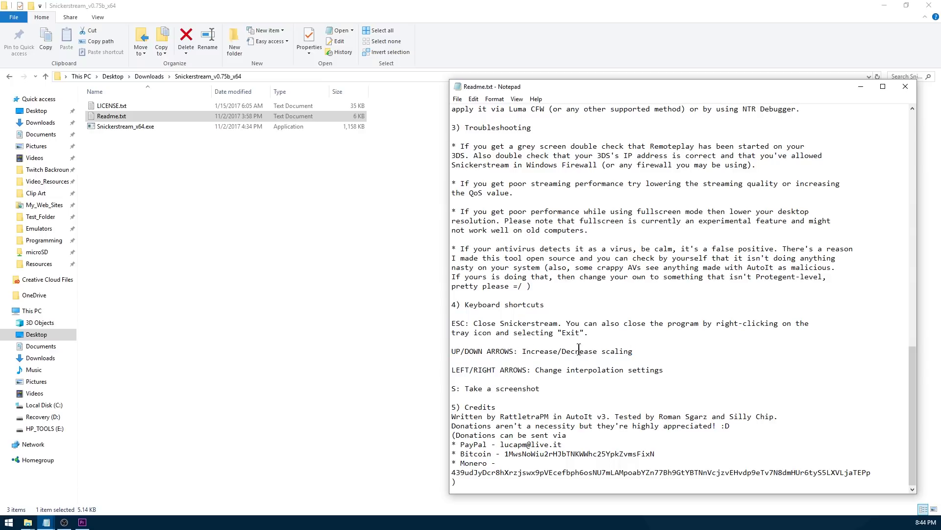
pyautogui.moveTo(632, 351); pyautogui.dragTo(522, 351)
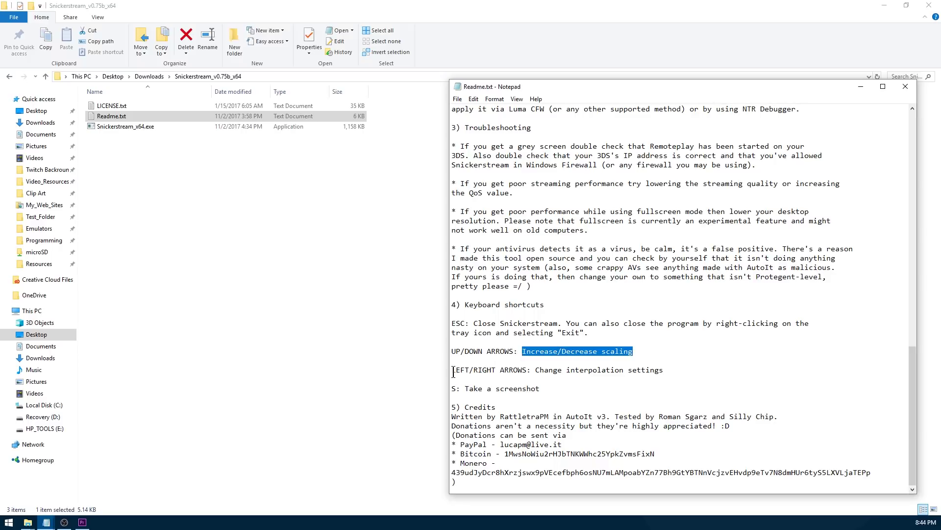
pyautogui.moveTo(453, 371); pyautogui.dragTo(667, 369)
pyautogui.click(667, 370)
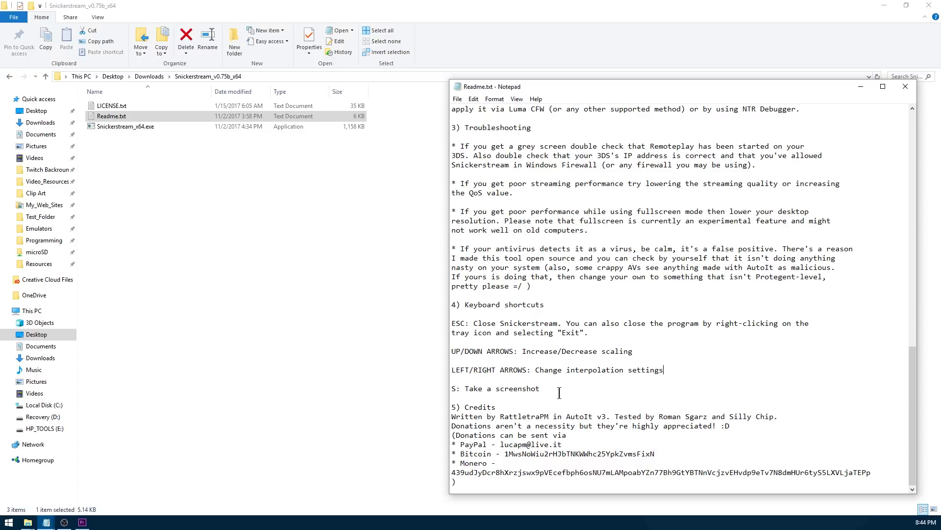
pyautogui.click(445, 391)
pyautogui.hotkey('shift', 'End')
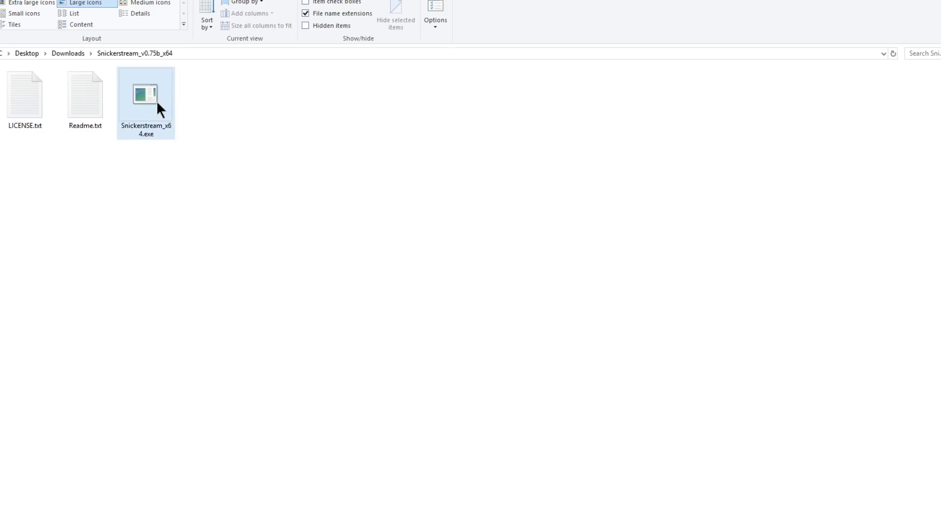
# Step: Launch Snickerstream_x64.exe and choose Top screen as the screen priority in the remoteplay settings
pyautogui.doubleClick(157, 101)
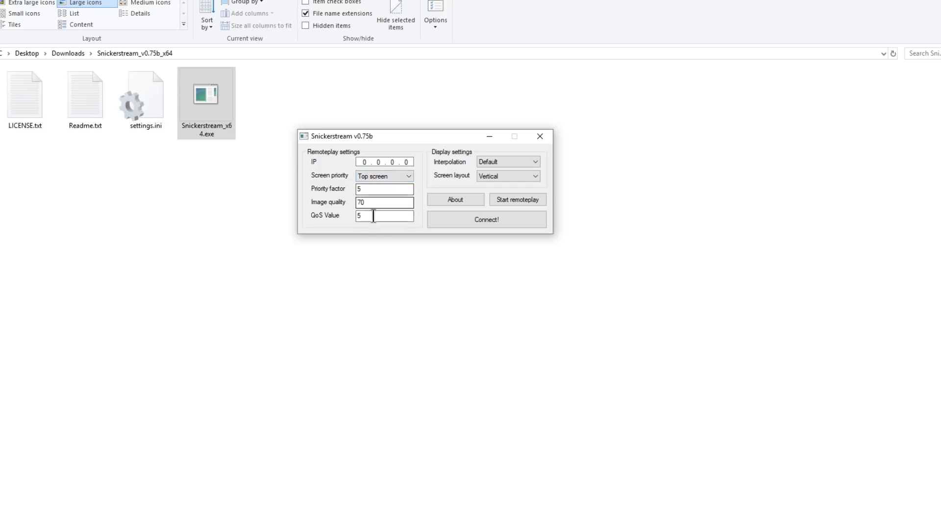
pyautogui.moveTo(407, 136); pyautogui.dragTo(384, 127)
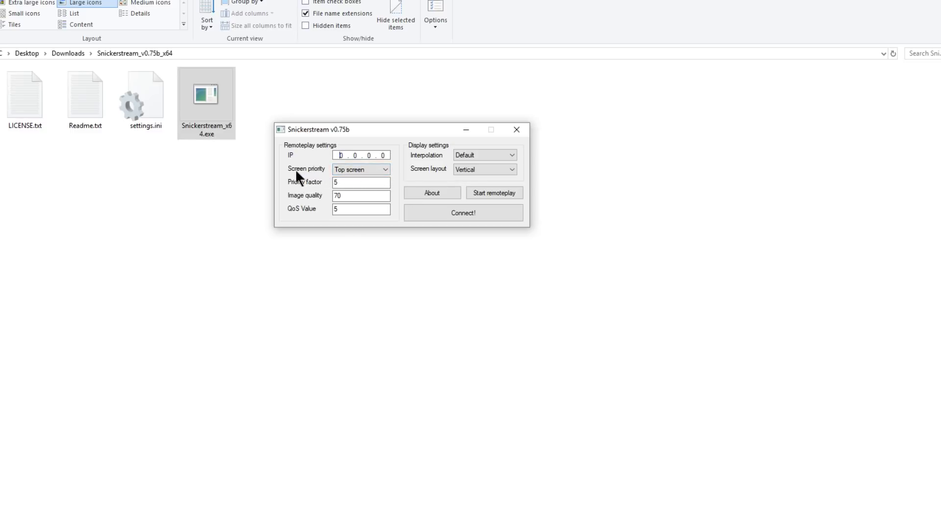
pyautogui.click(381, 170)
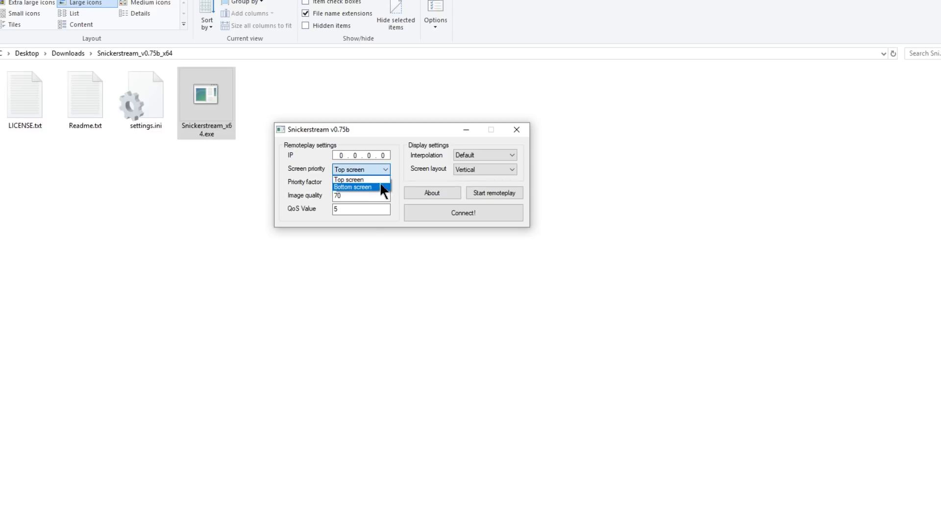
pyautogui.click(380, 181)
pyautogui.click(337, 183)
pyautogui.click(343, 195)
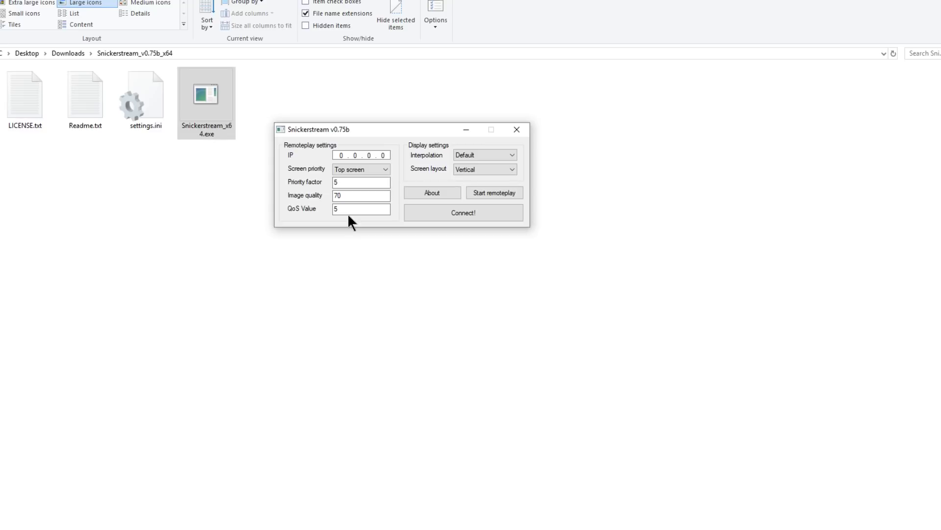
# Step: Set the display interpolation to High quality and choose the Vertical screen layout
pyautogui.click(505, 154)
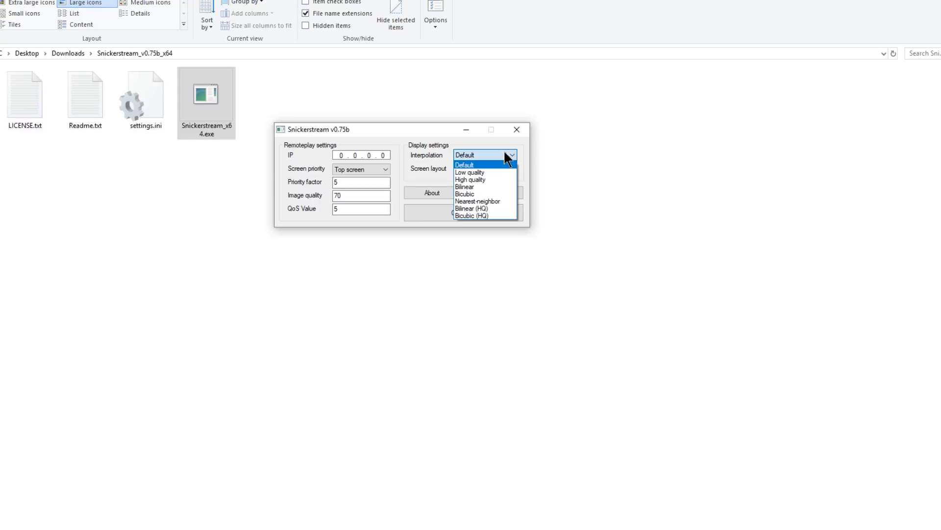
pyautogui.click(483, 180)
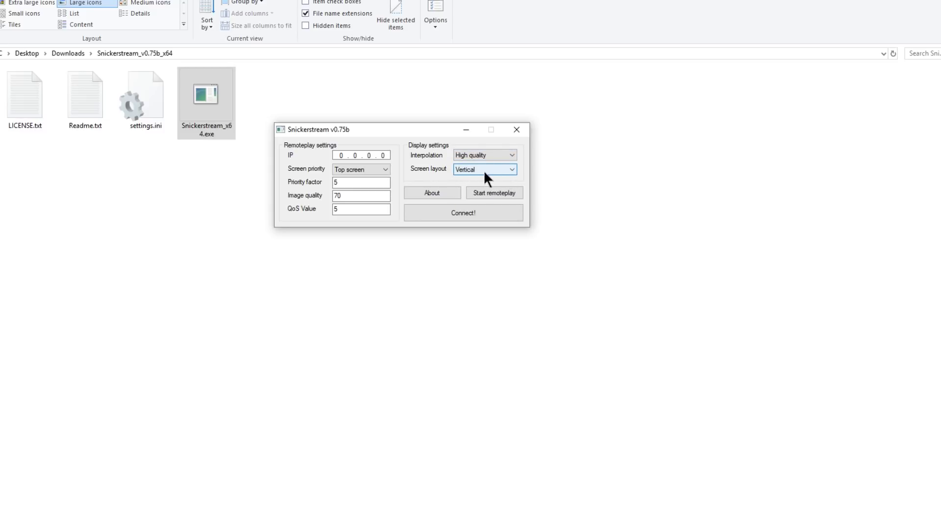
pyautogui.click(481, 170)
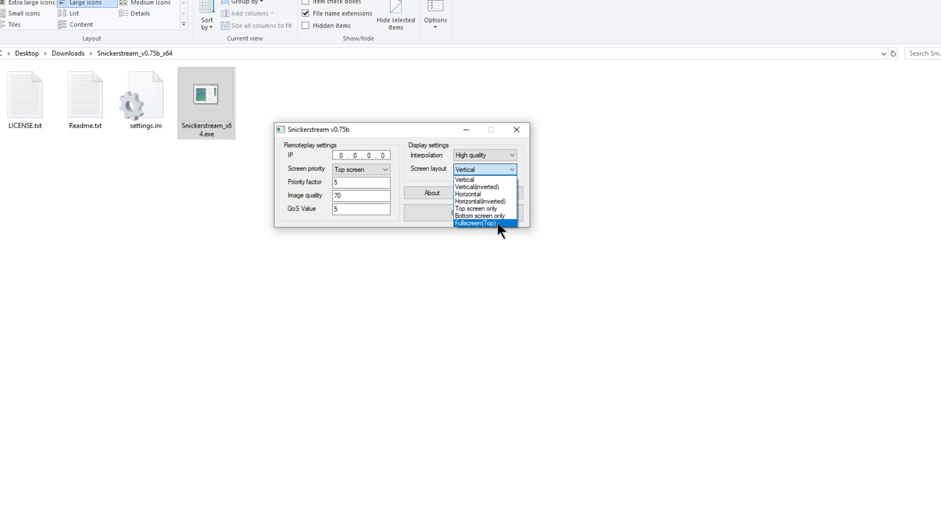
pyautogui.click(484, 180)
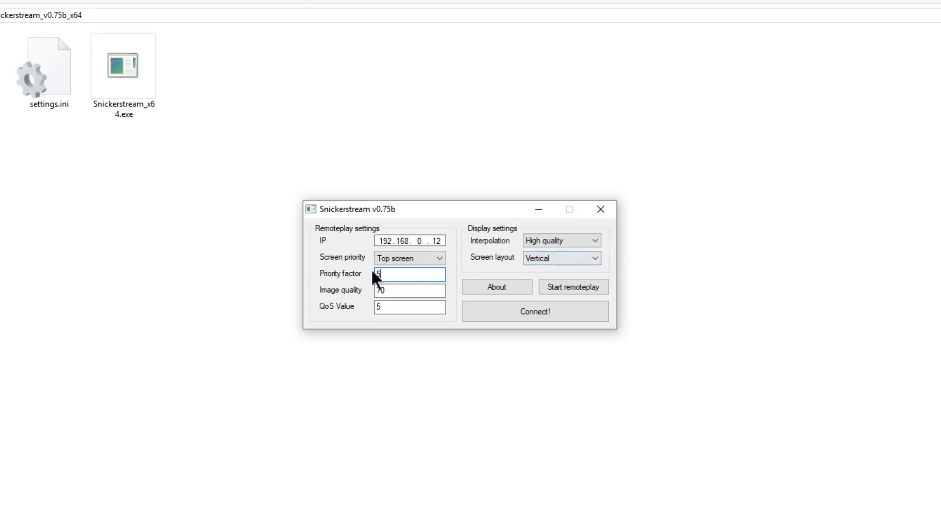
# Step: Set the QoS value to 38 and the priority factor to 2 in the remoteplay settings
pyautogui.click(384, 306)
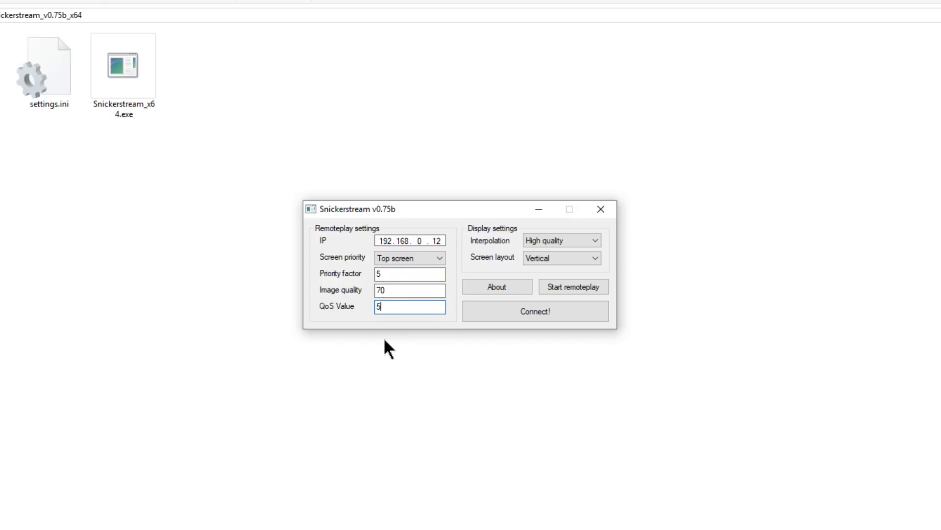
pyautogui.press('BackSpace')
pyautogui.write('38')
pyautogui.click(380, 274)
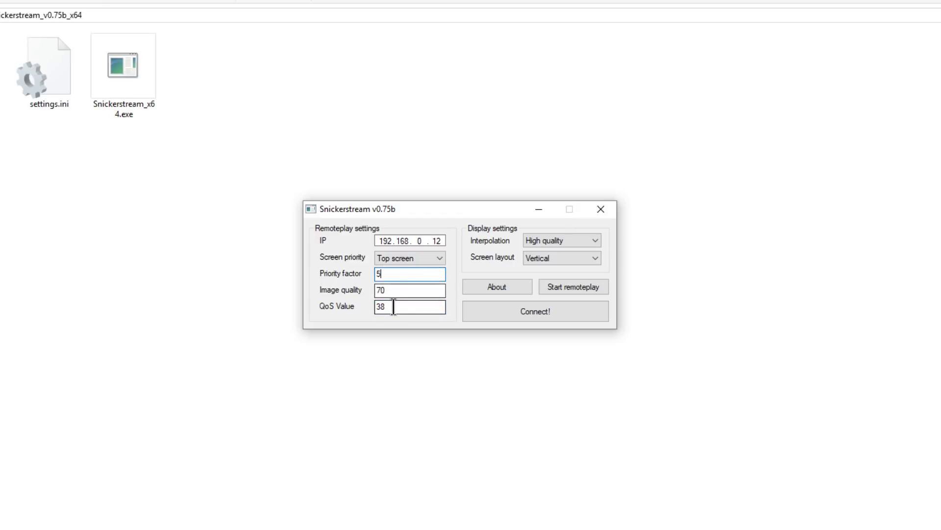
pyautogui.press('BackSpace')
pyautogui.write('2')
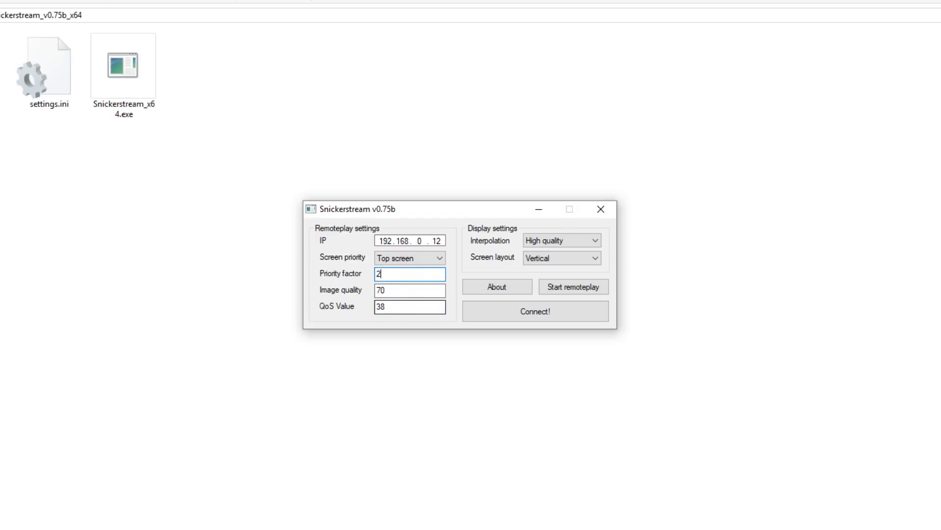
# Step: Start remoteplay and connect to the 3DS, allowing snickerstream_x64.exe through the firewall on private networks
pyautogui.click(565, 287)
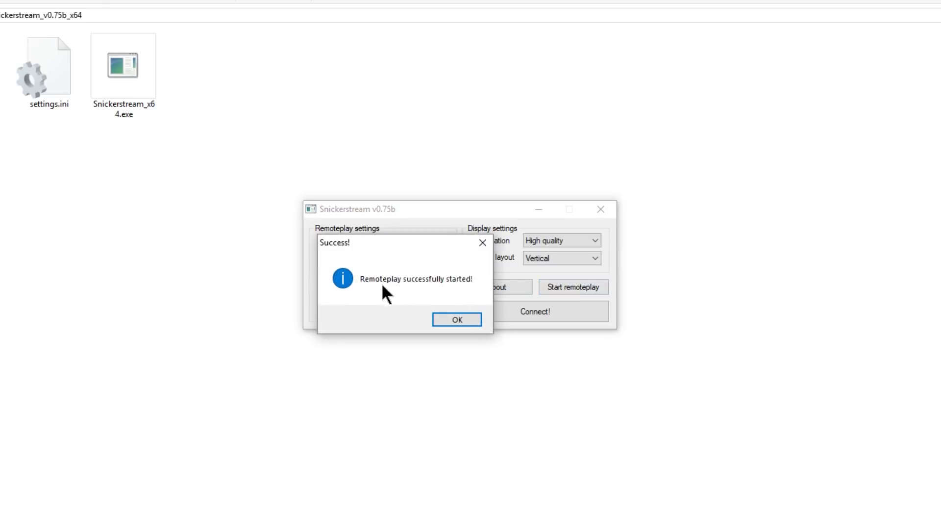
pyautogui.click(457, 321)
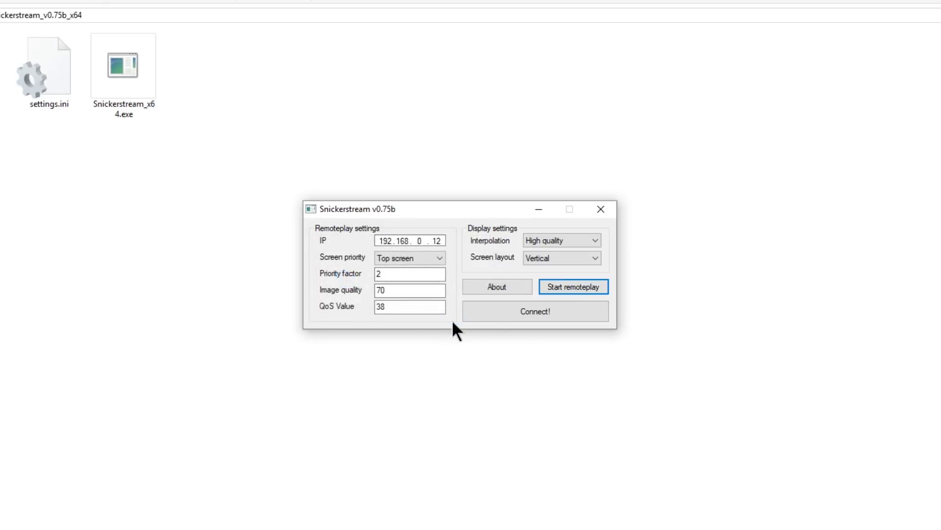
pyautogui.click(530, 312)
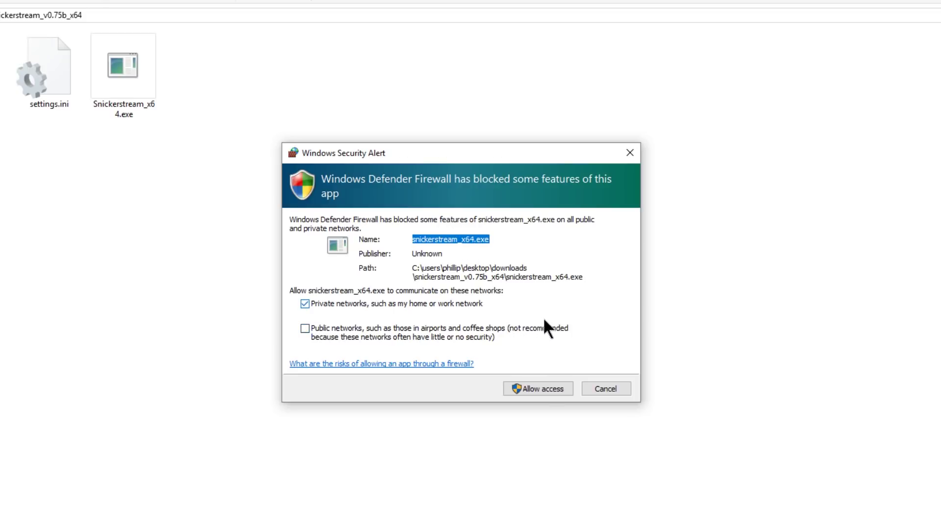
pyautogui.click(529, 389)
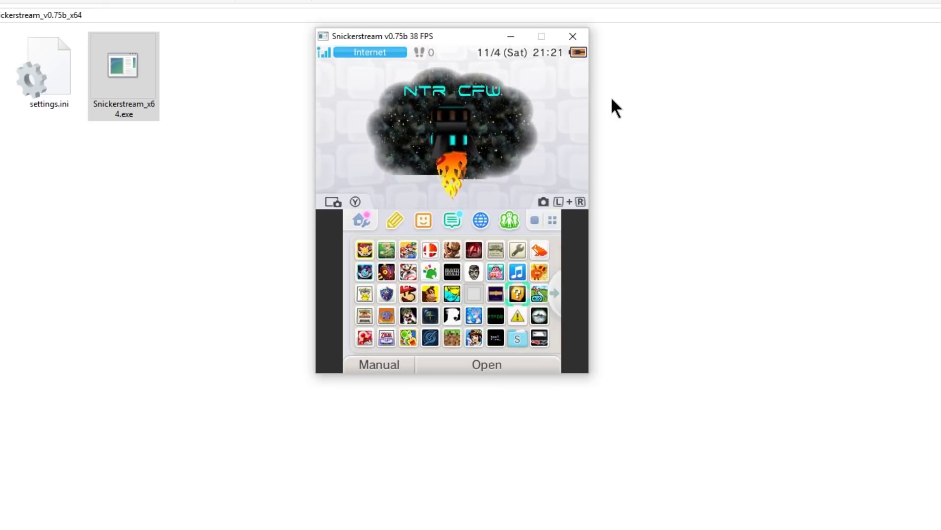
# Step: Capture a screenshot of the streamed 3DS screens from the stream window
pyautogui.click(582, 104)
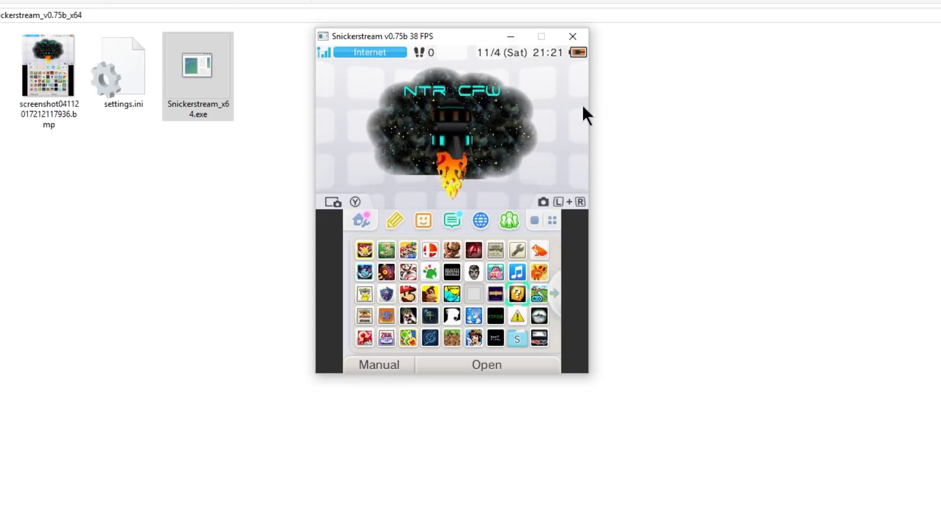